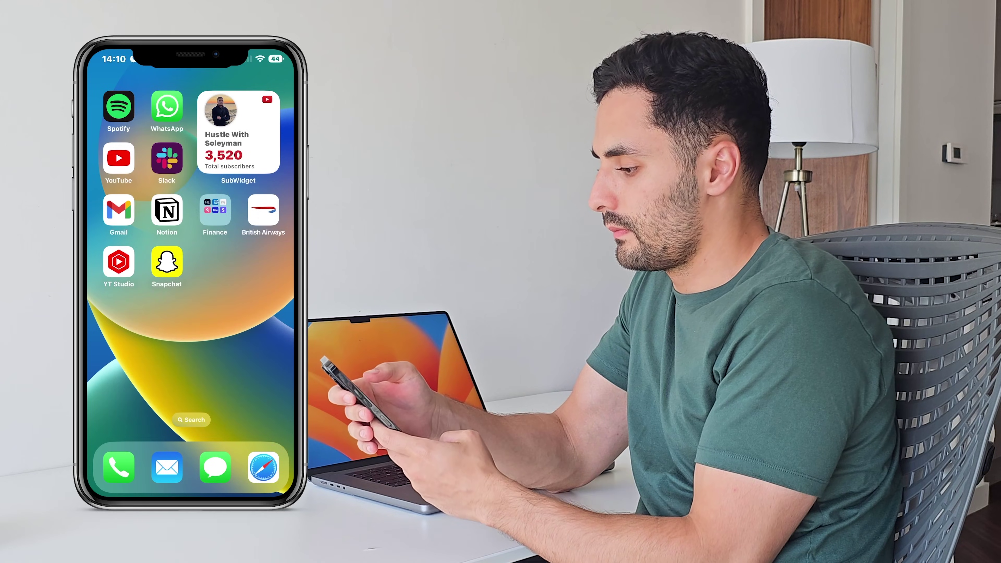
Check WhatsApp's Settings > Chats > Chat Backup page to confirm the 3.87 GB iCloud backup
left_click(166, 106)
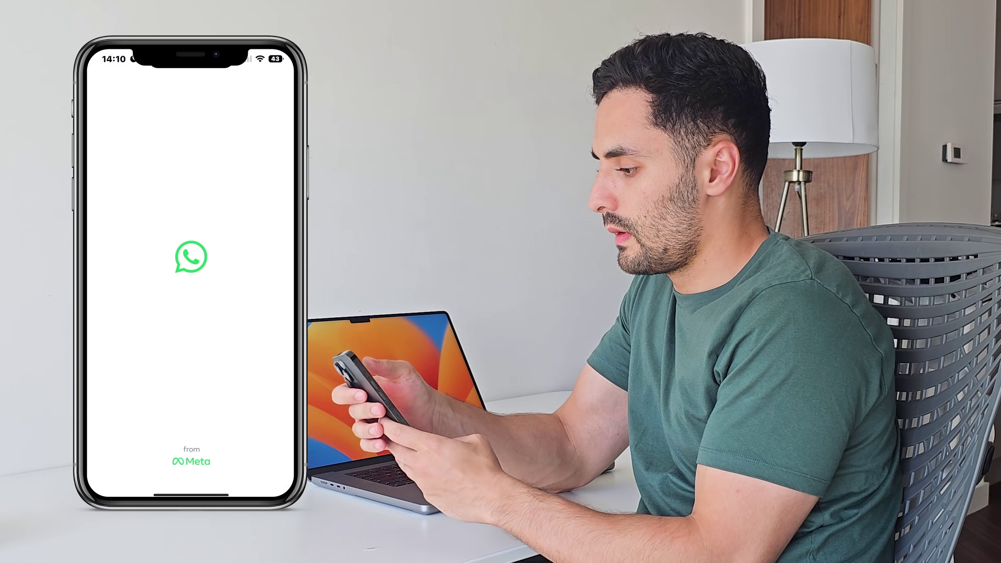
left_click(275, 471)
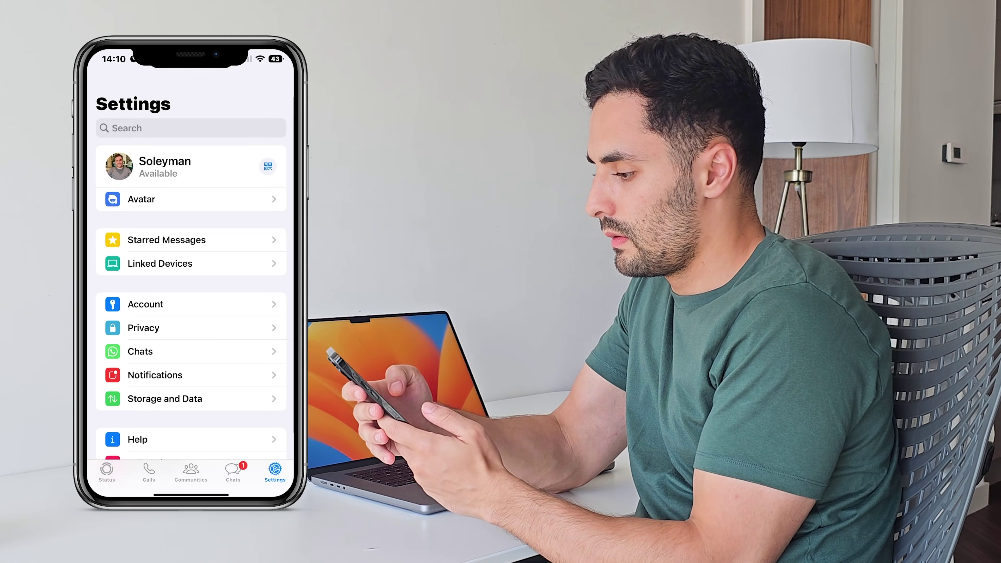
left_click(140, 351)
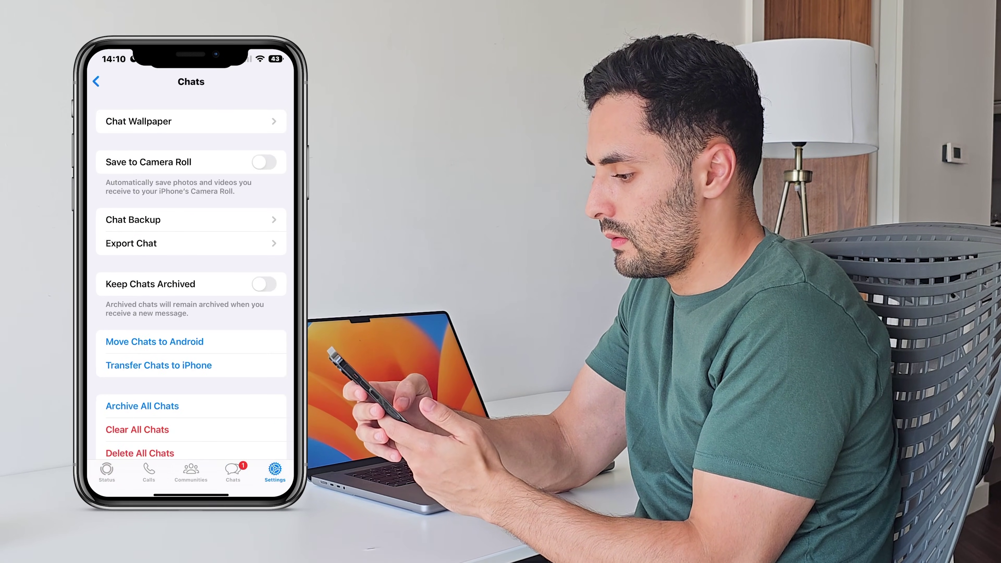
left_click(133, 220)
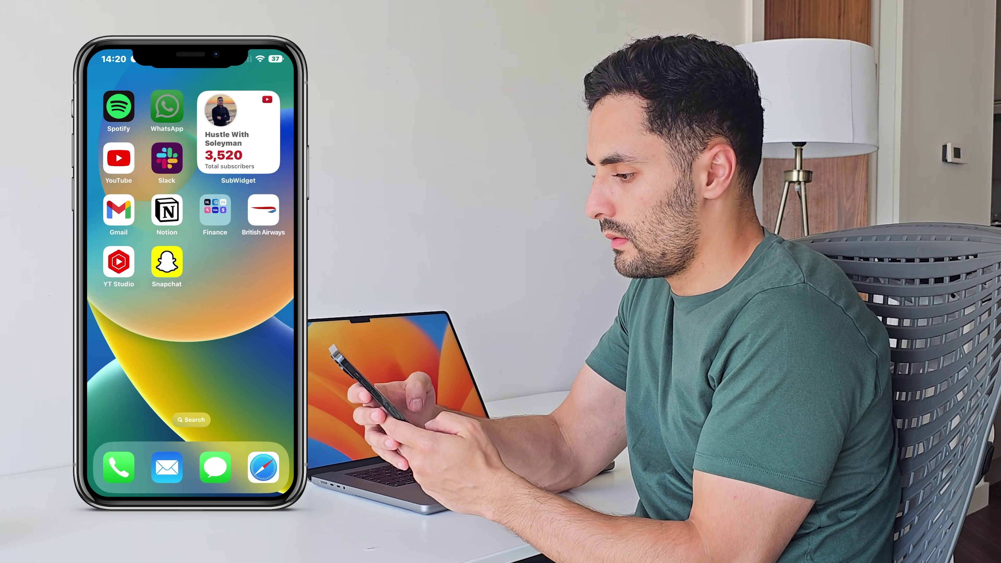
Delete the WhatsApp app from the iPhone
left_click(167, 106)
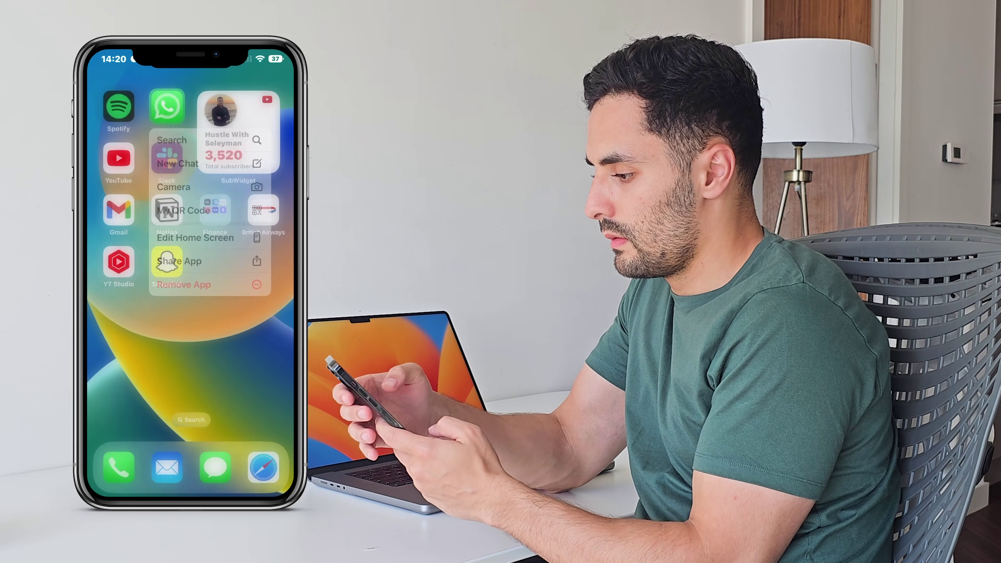
left_click(183, 284)
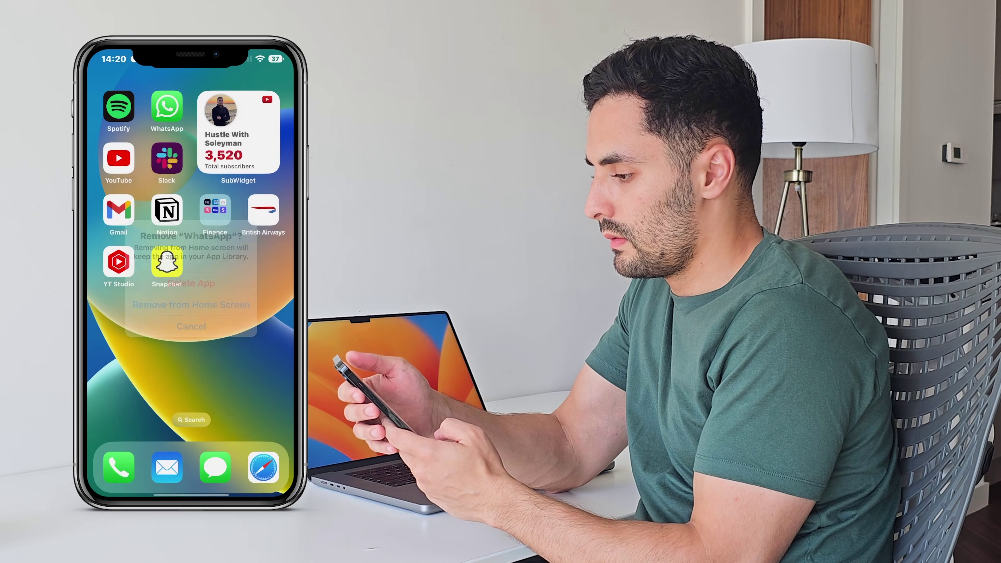
left_click(191, 283)
left_click(224, 313)
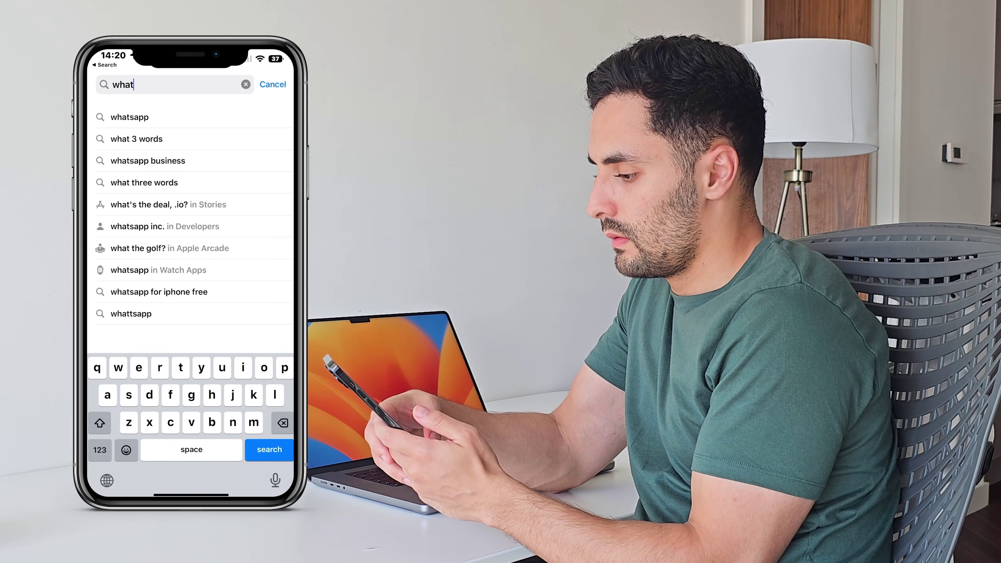
Reinstall WhatsApp Messenger from the App Store, accept the terms and allow notifications
type("sapp")
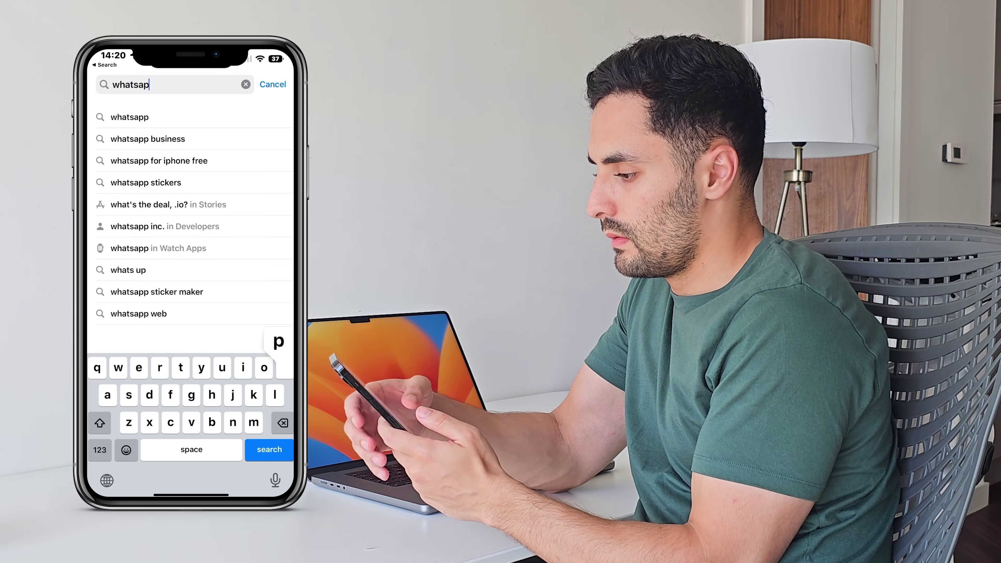
key("Return")
left_click(177, 196)
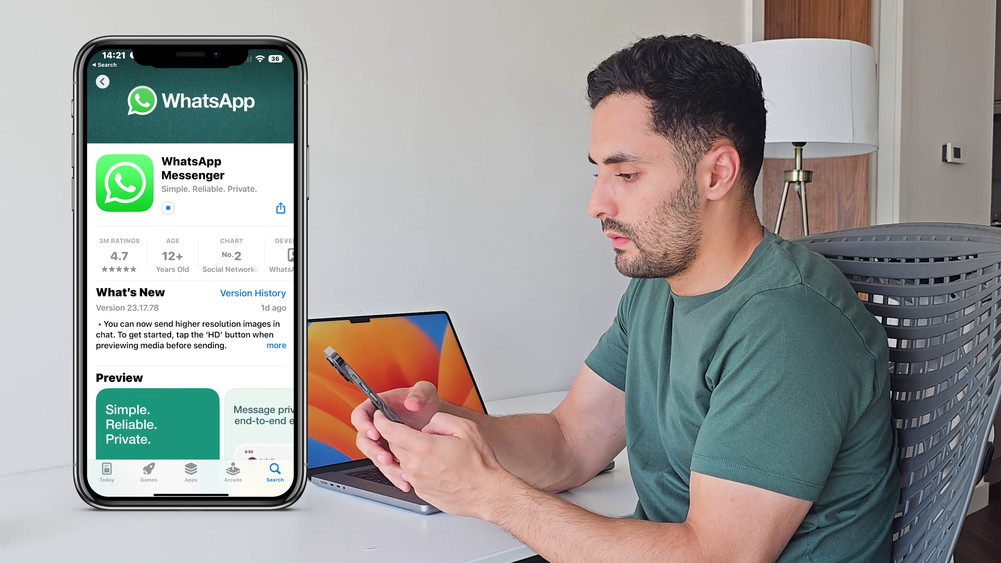
left_click(179, 207)
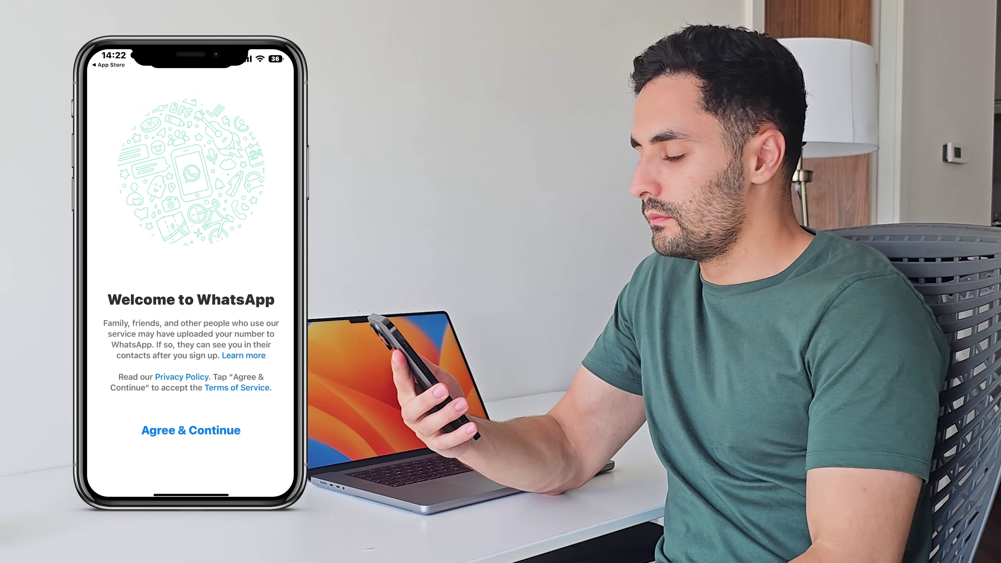
left_click(191, 430)
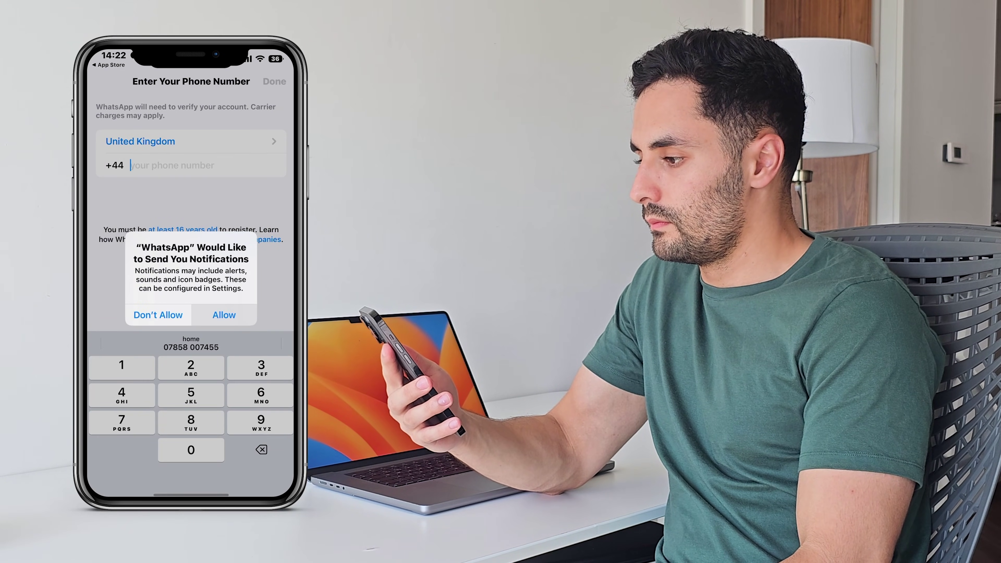
left_click(224, 314)
Enter the phone number and restore the chat history from the iCloud backup
type("78")
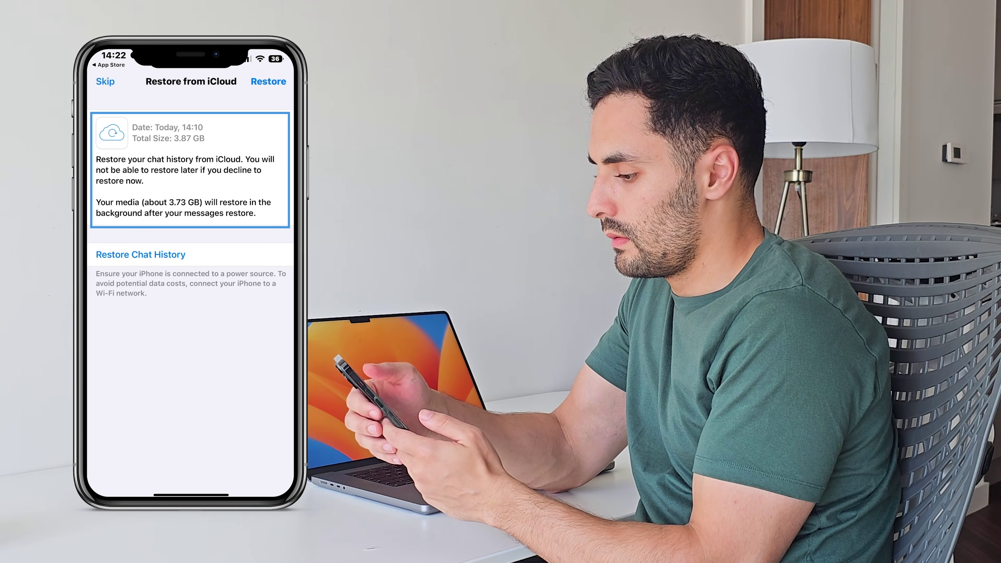
left_click(140, 255)
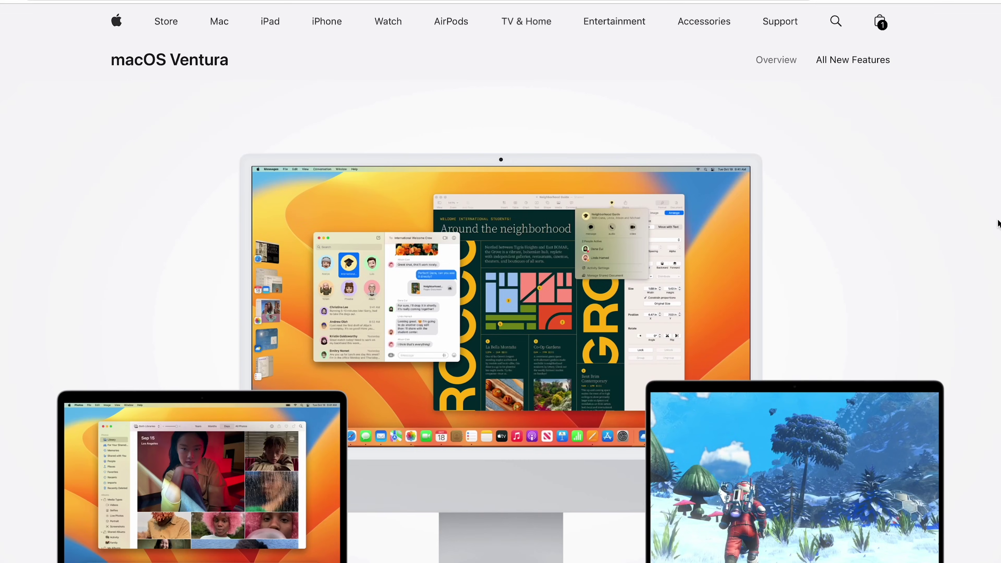
Show the iPhone (4) device page from Finder's Locations sidebar
scroll(999, 223, "down", 10)
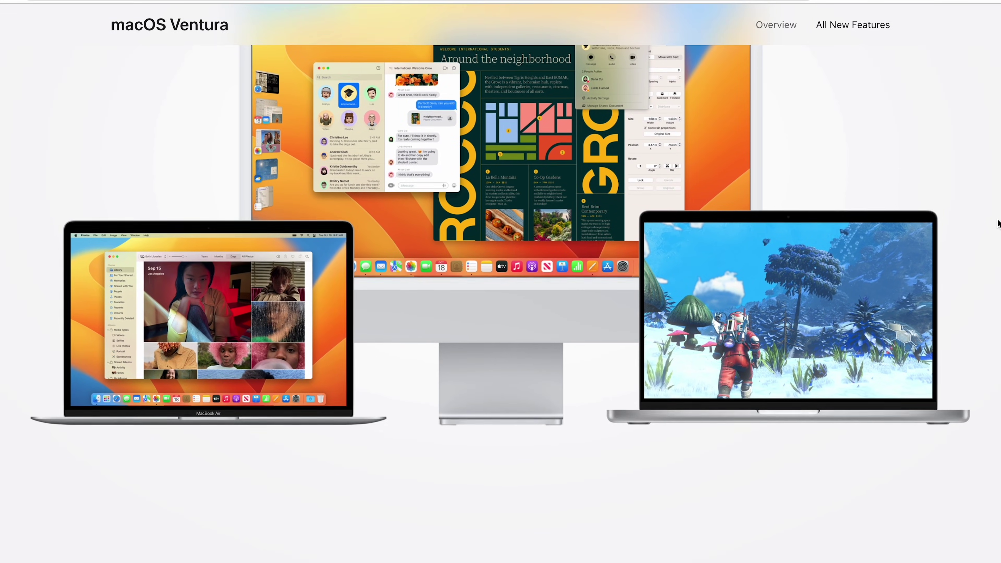
scroll(999, 224, "down", 3)
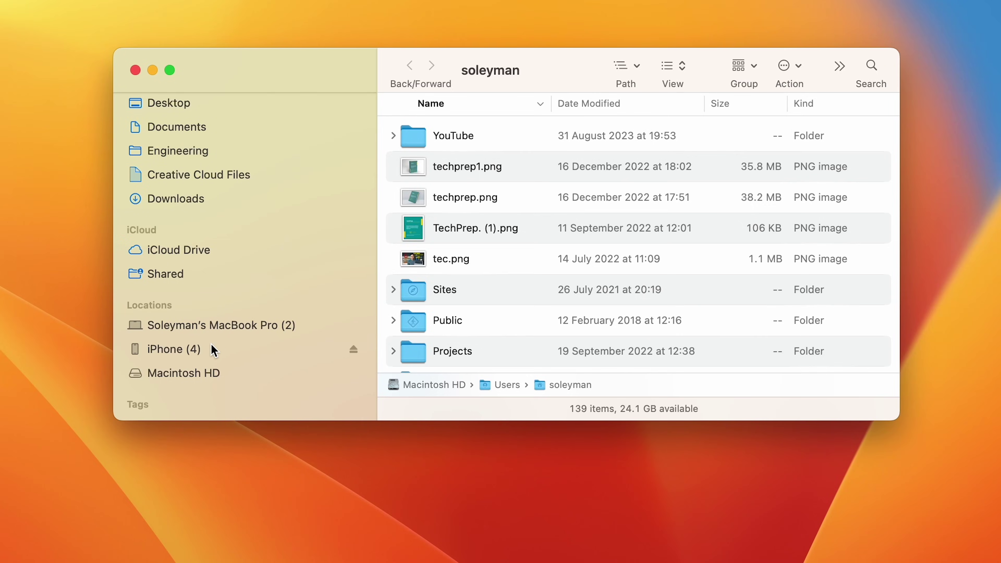
left_click(213, 350)
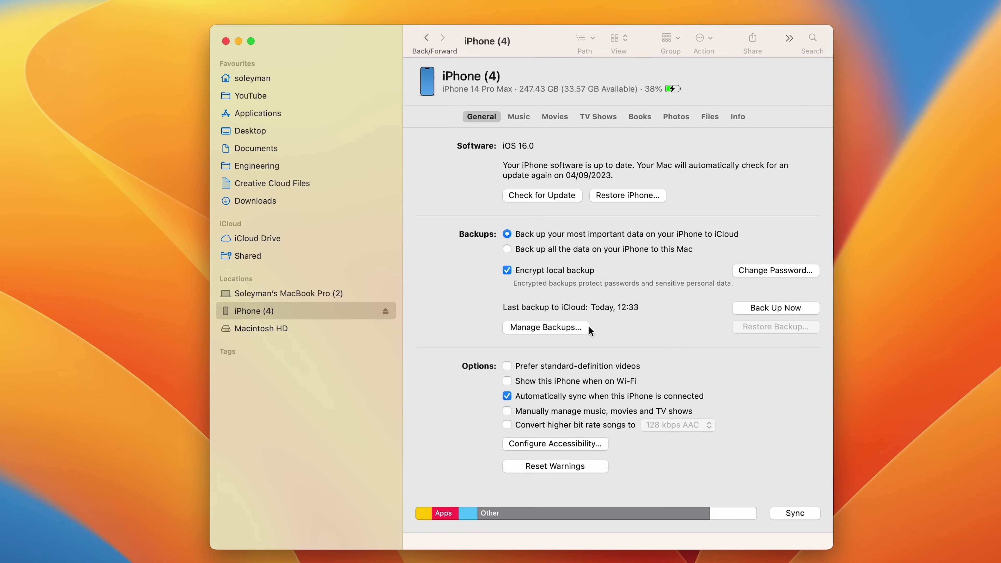
left_click(580, 327)
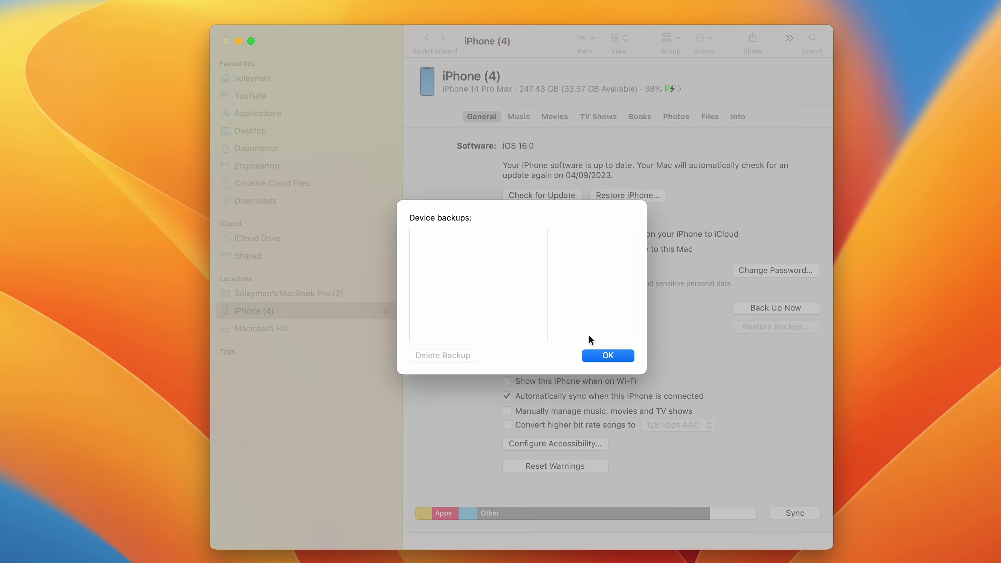
left_click(588, 347)
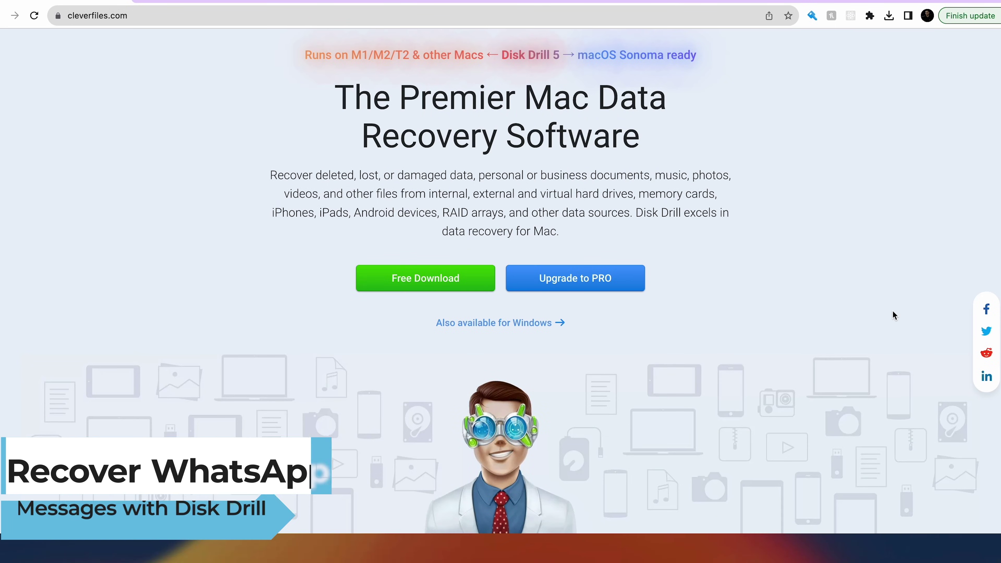
Download the free Disk Drill for macOS from cleverfiles.com and drag it into Applications
scroll(892, 310, "down", 3)
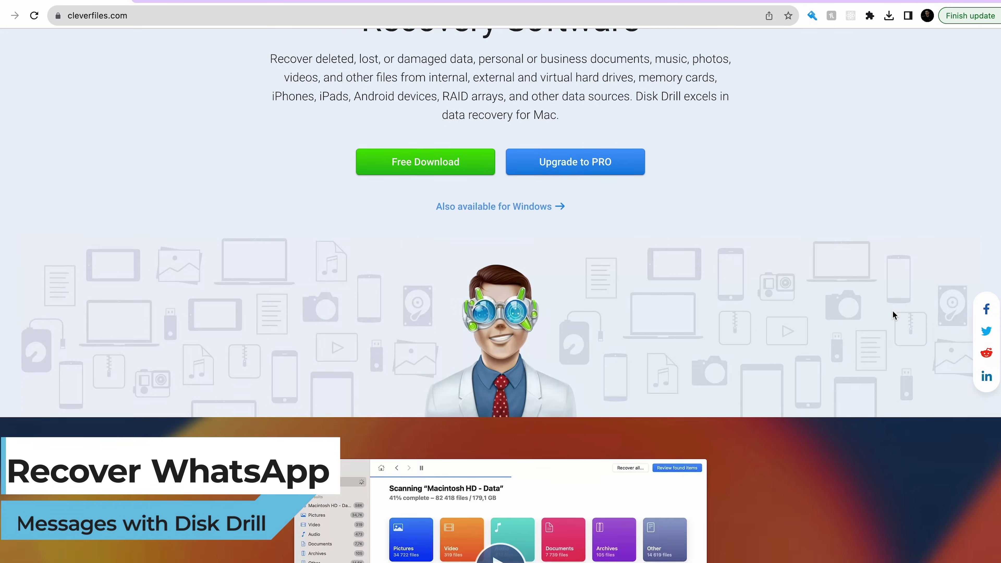
scroll(898, 480, "down", 4)
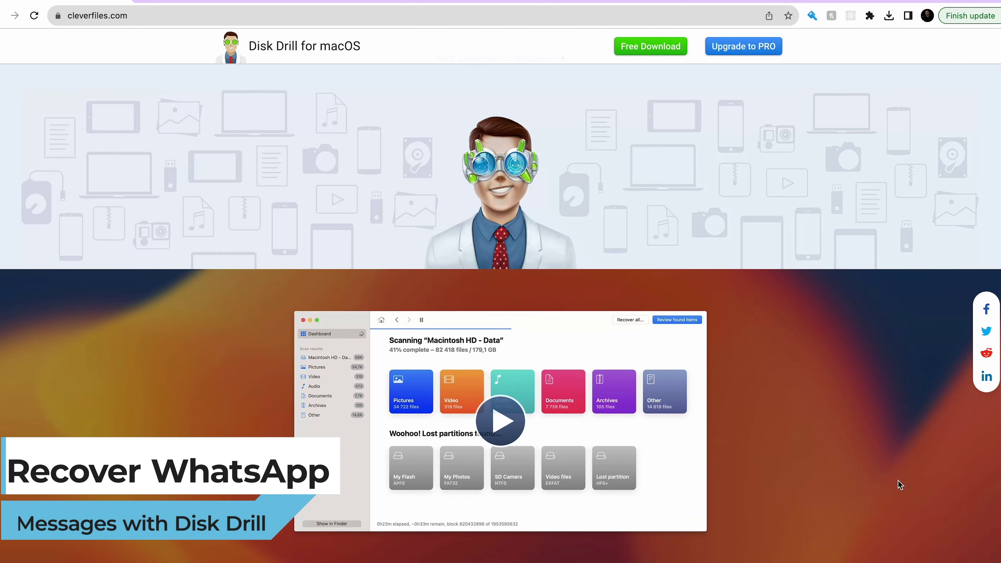
scroll(812, 477, "down", 5)
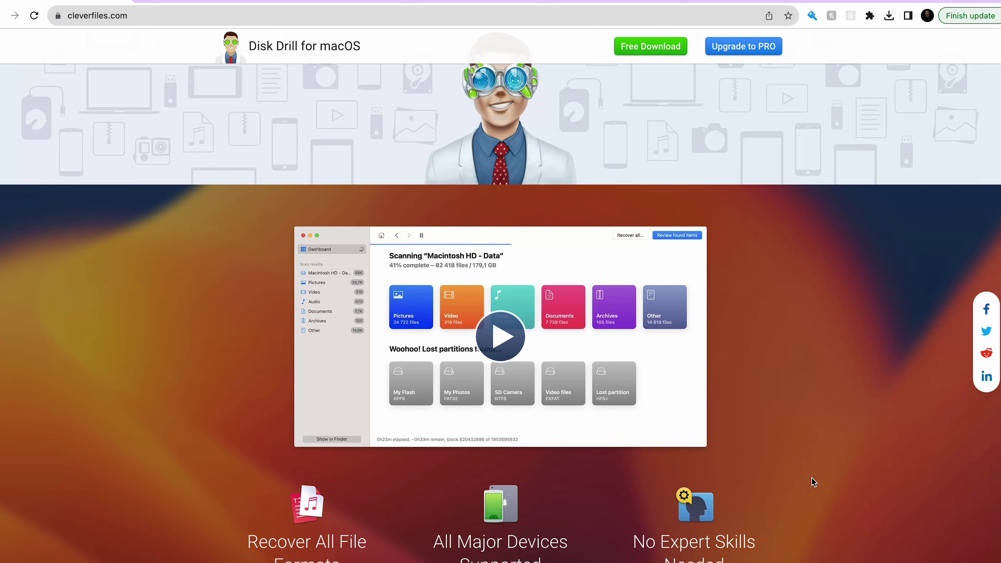
scroll(812, 477, "down", 10)
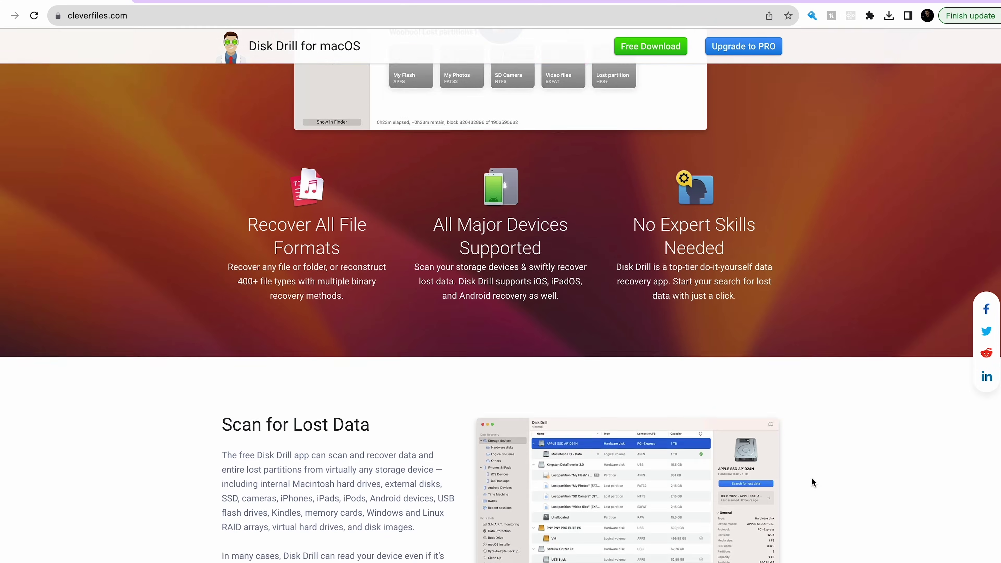
scroll(811, 481, "down", 4)
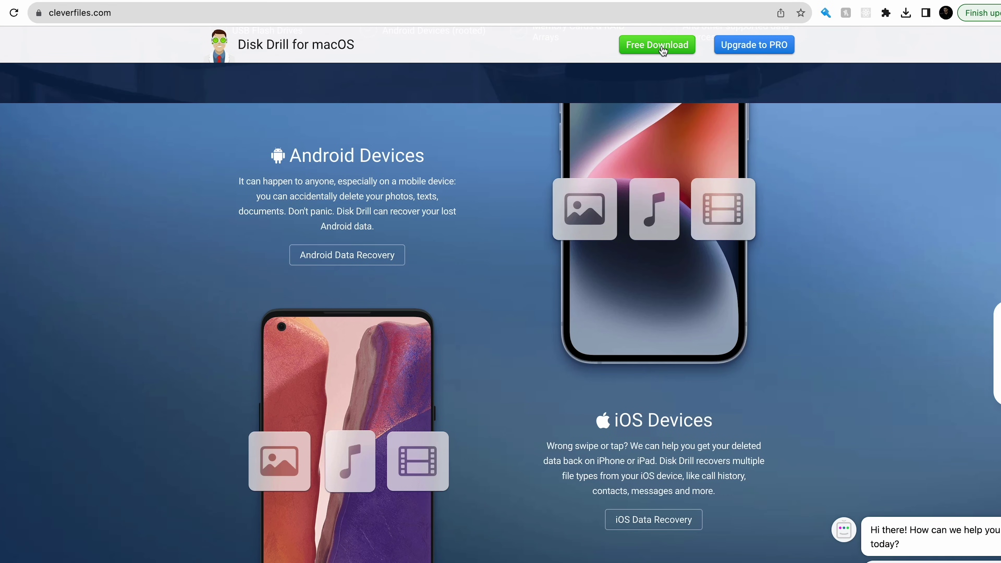
left_click(662, 47)
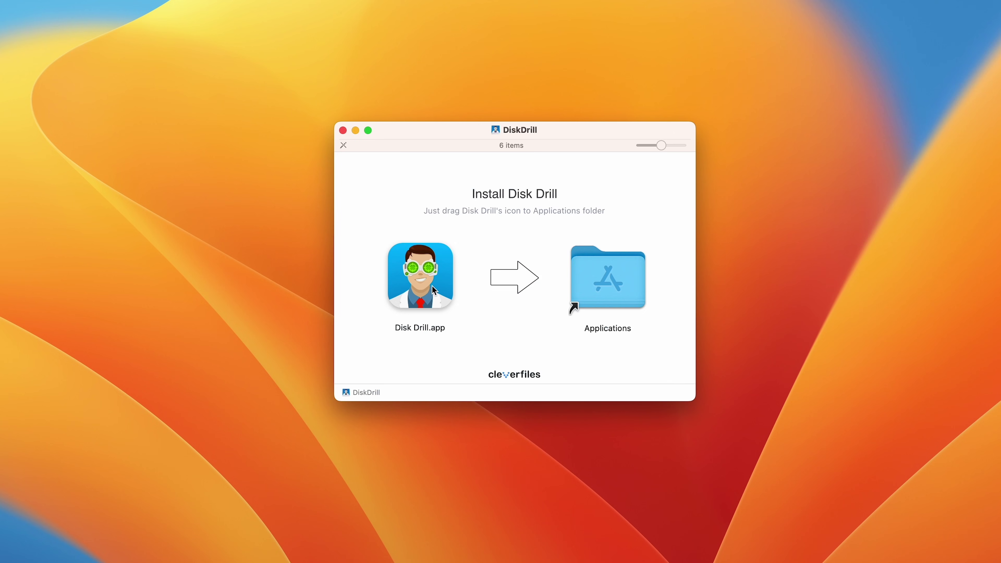
left_click_drag(440, 289, 615, 280)
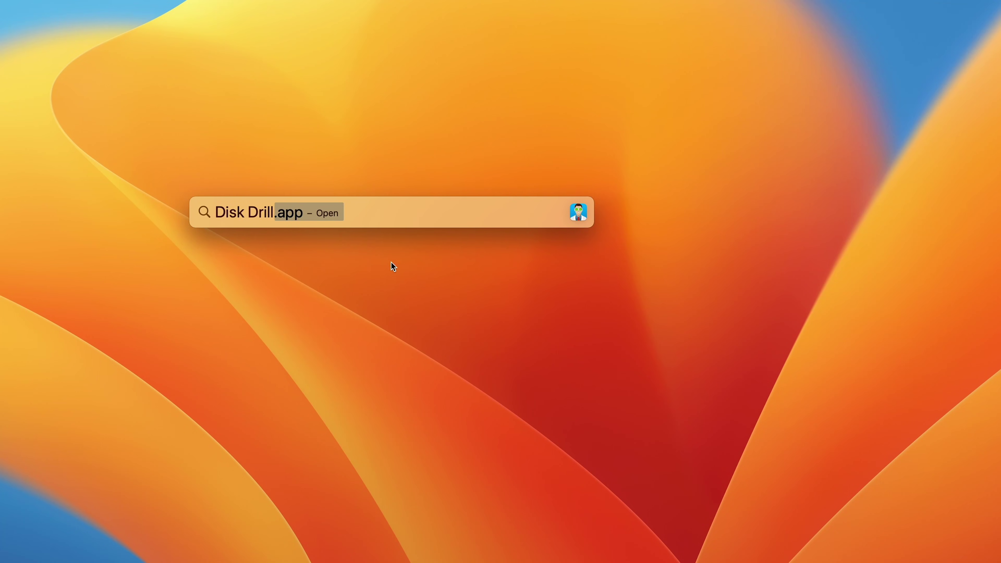
Launch Disk Drill.app from the Spotlight search result
key("Return")
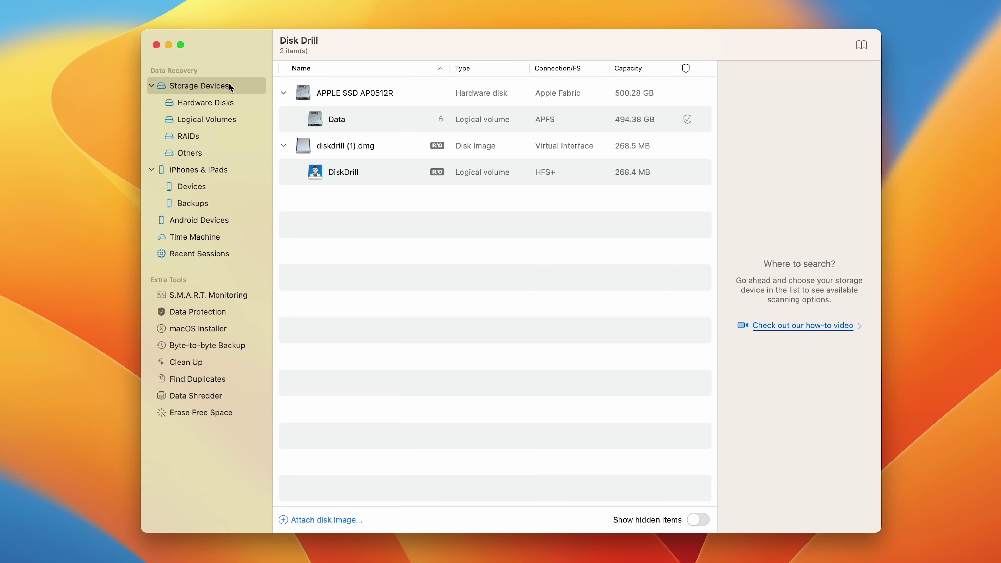
Select iPhone (4) under iPhones & iPads and run Search for lost data
left_click(200, 172)
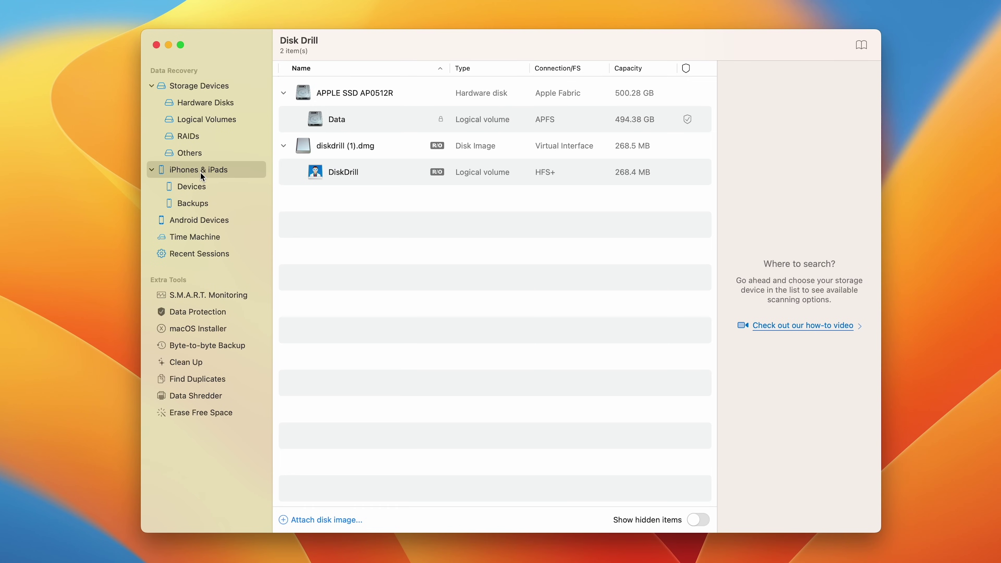
left_click(381, 97)
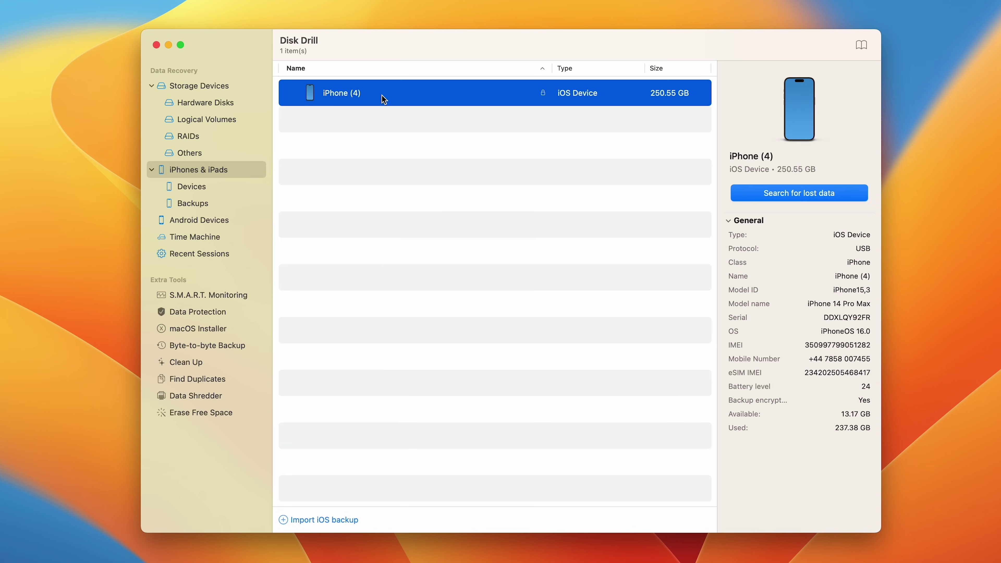
left_click(783, 193)
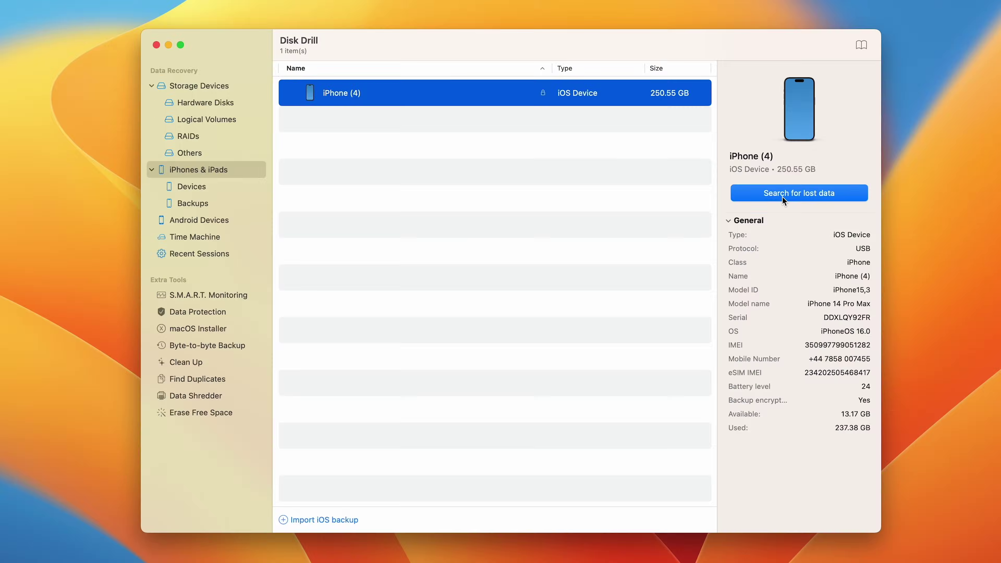
left_click(782, 197)
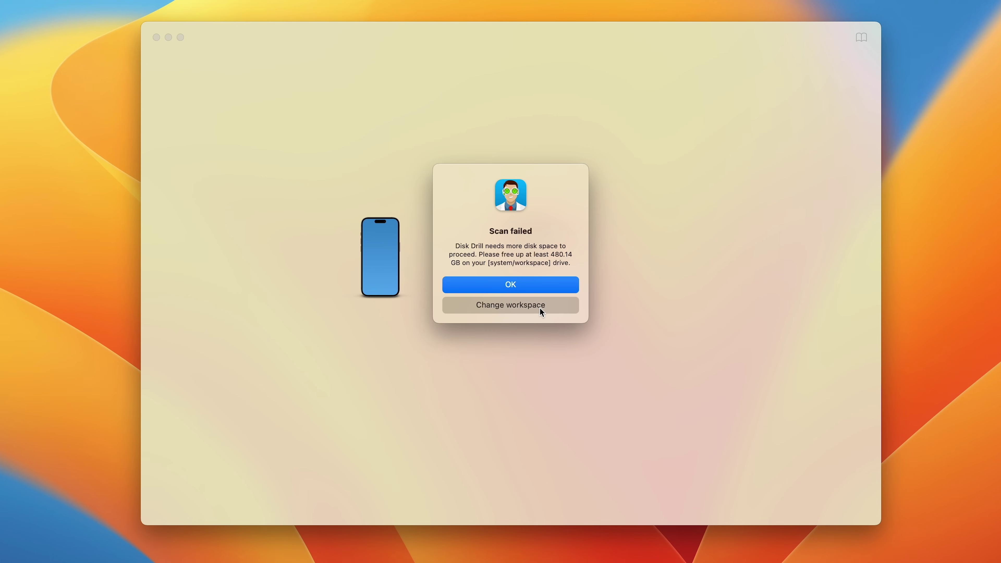
Change the workspace to the Extreme SSD and enter the iTunes backup password
left_click(539, 308)
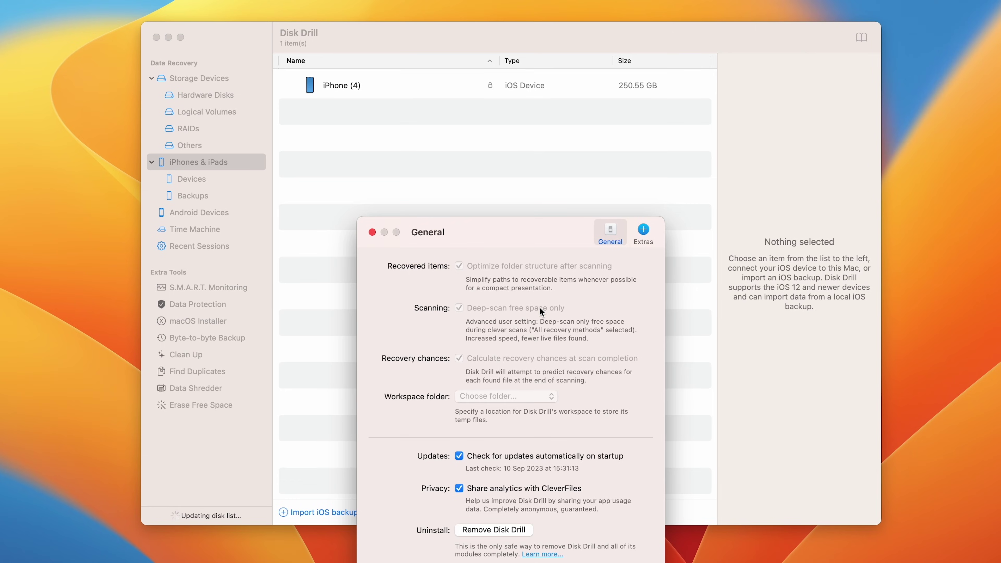
left_click(416, 347)
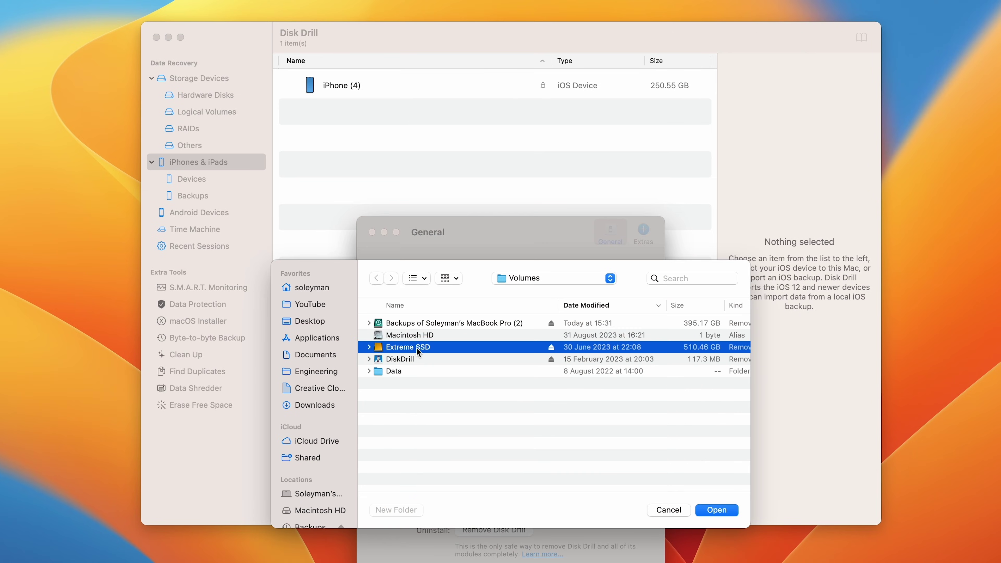
left_click(722, 508)
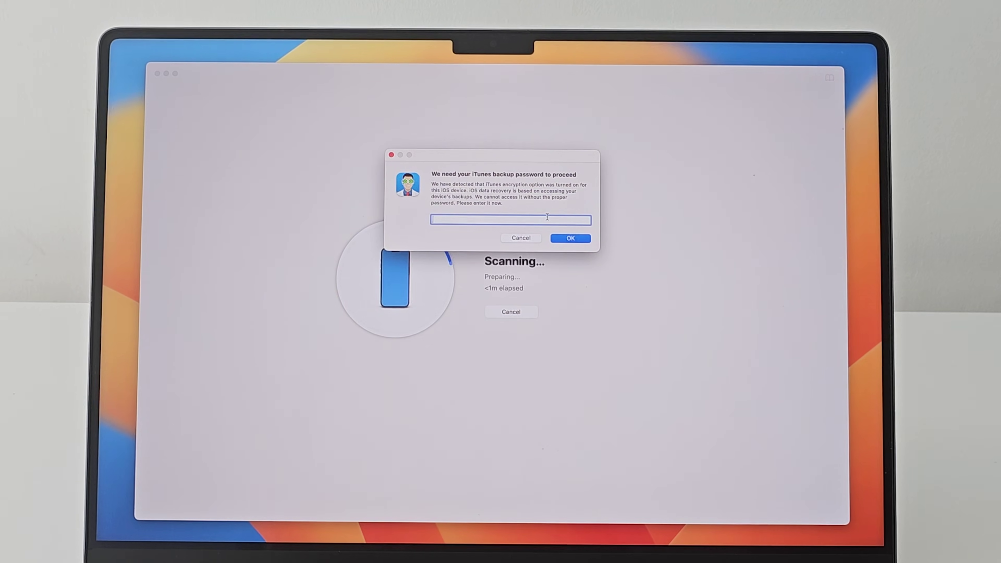
type("•••••••••")
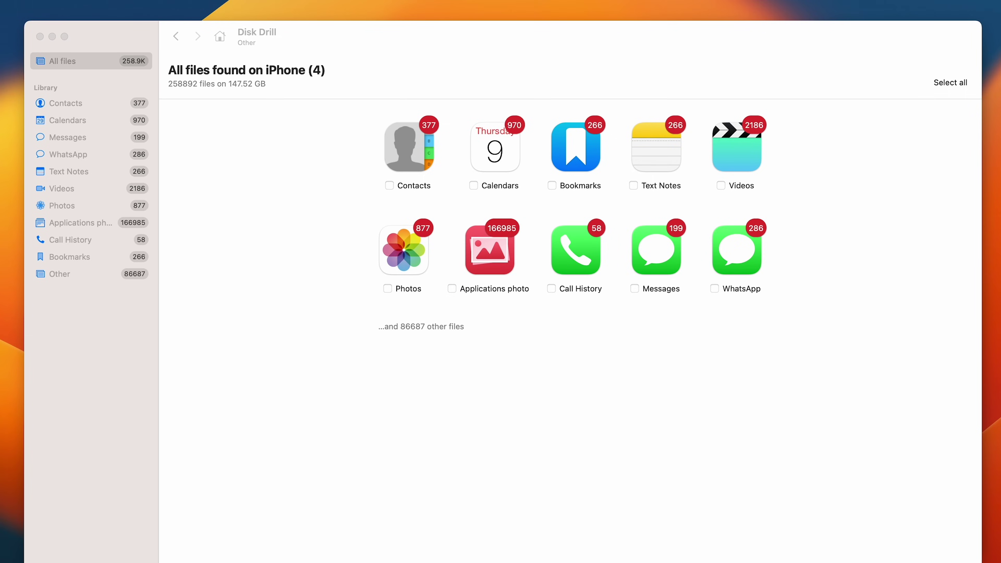
Recover a chat from the WhatsApp category into the Disk Drill Recovered folder
left_click(68, 154)
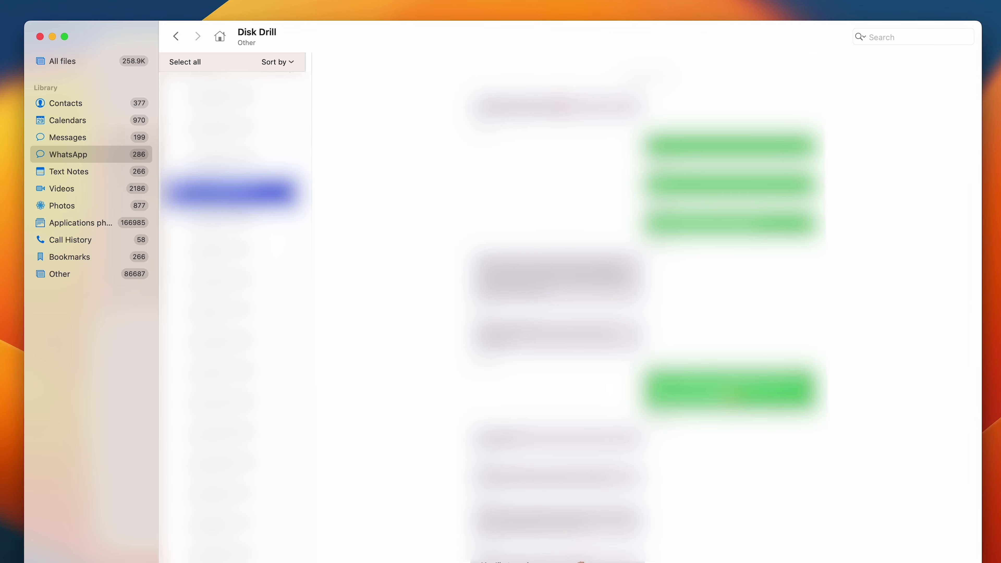
scroll(647, 304, "down", 20)
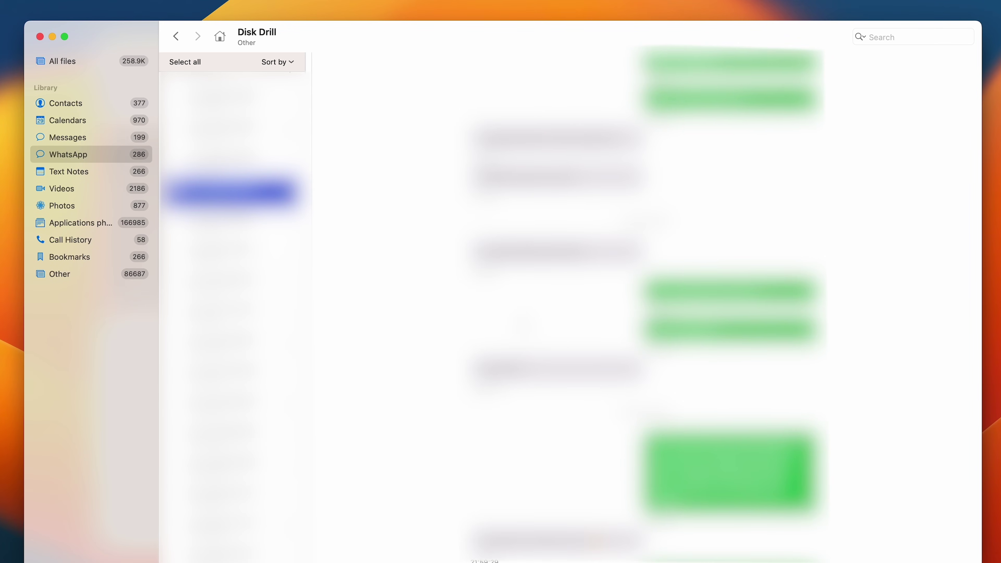
left_click(232, 254)
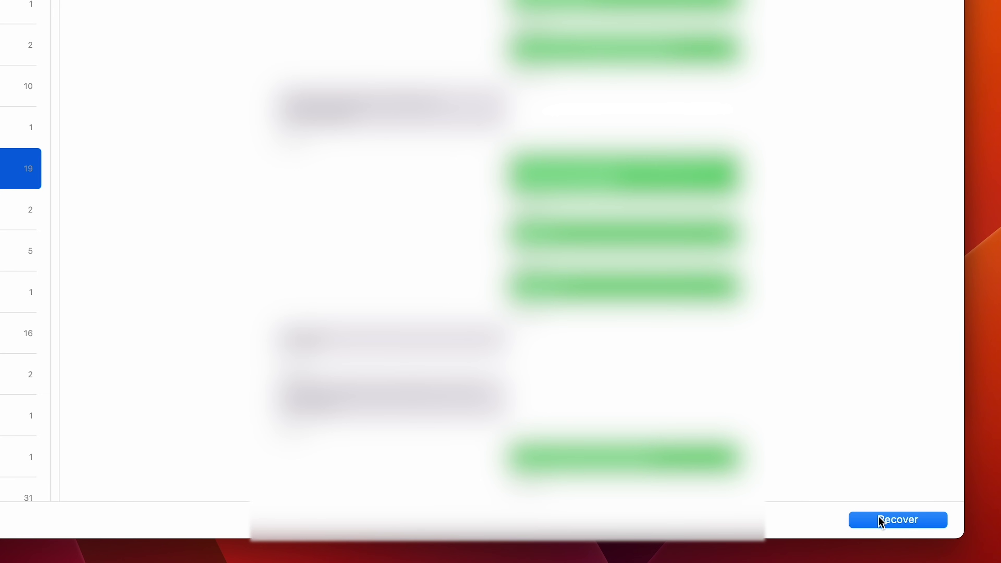
left_click(881, 521)
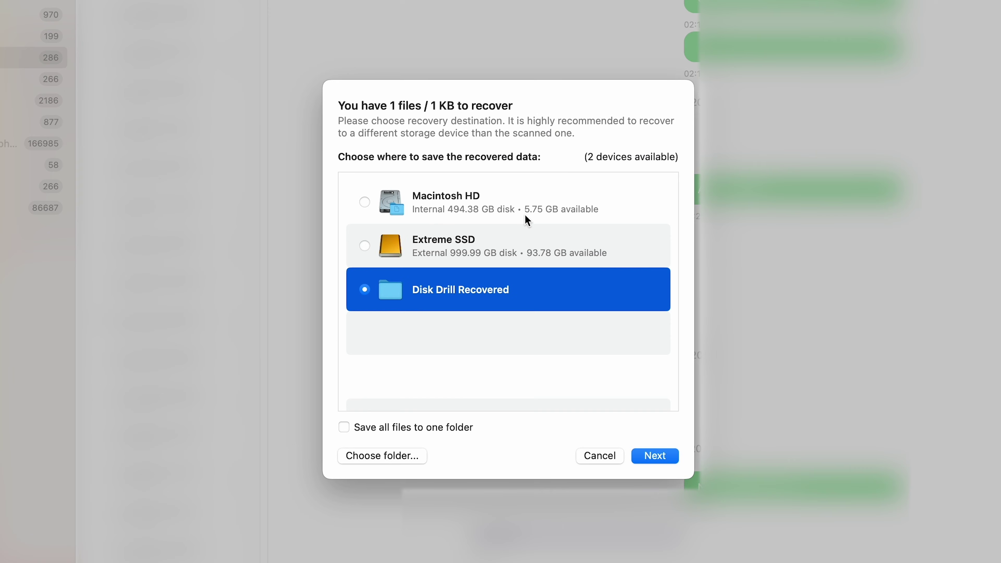
left_click(648, 457)
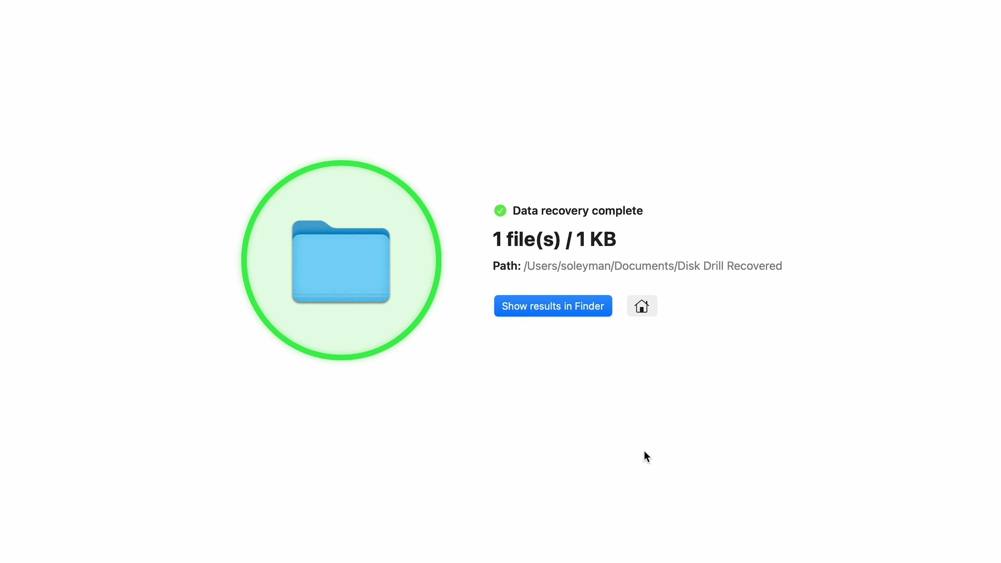
Show the results in Finder and select the recovered chat CSV in Disk Drill Recovered
left_click(545, 314)
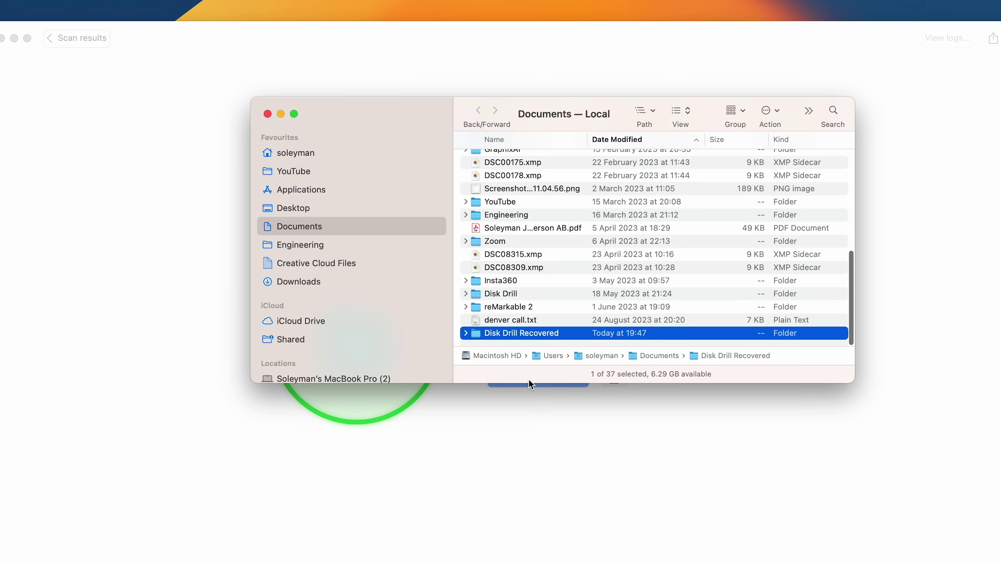
double_click(539, 337)
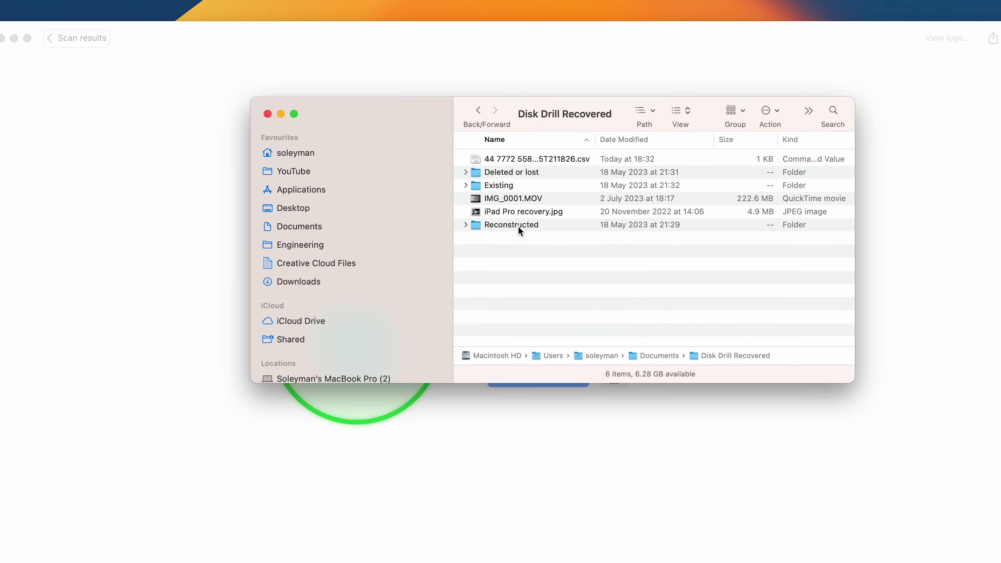
left_click(513, 162)
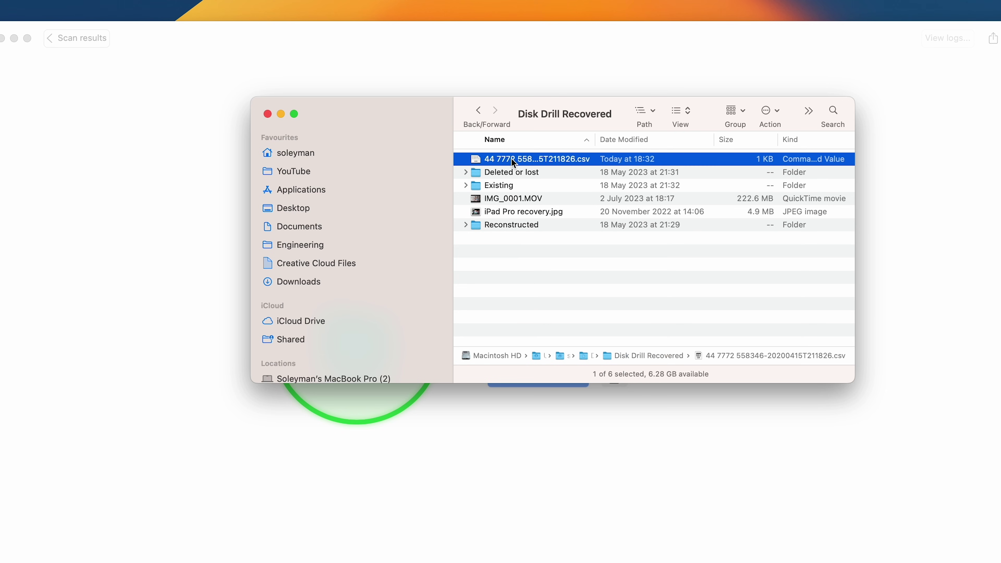